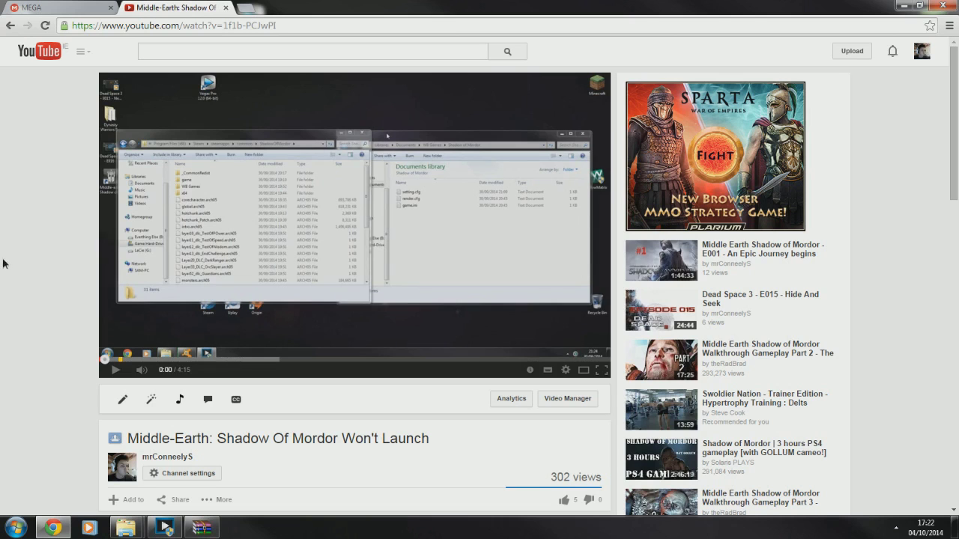
# Examine the video's comments for the config.rar download link and the instructions on replacing the game's configuration files
pyautogui.scroll(-2, 45, 243)
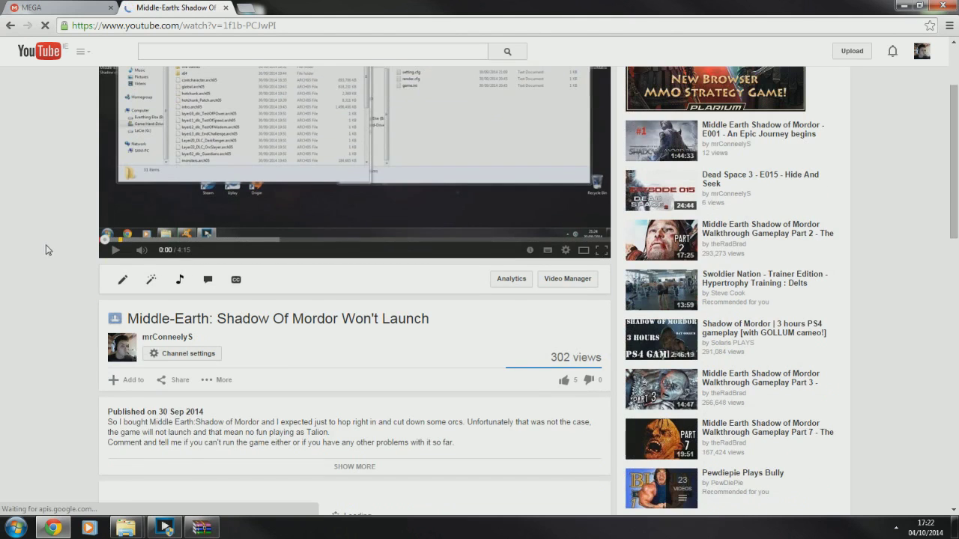
pyautogui.scroll(-2, 321, 292)
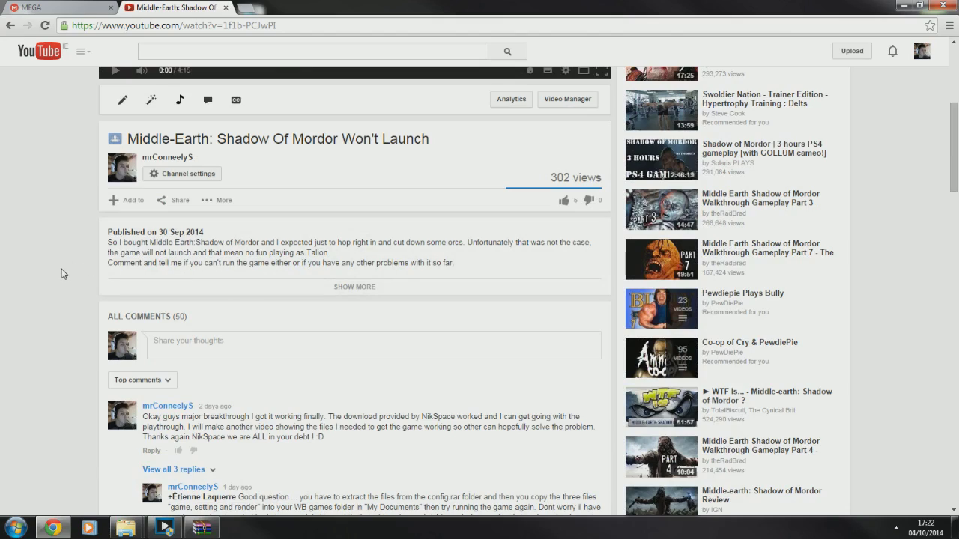
pyautogui.scroll(-3, 63, 275)
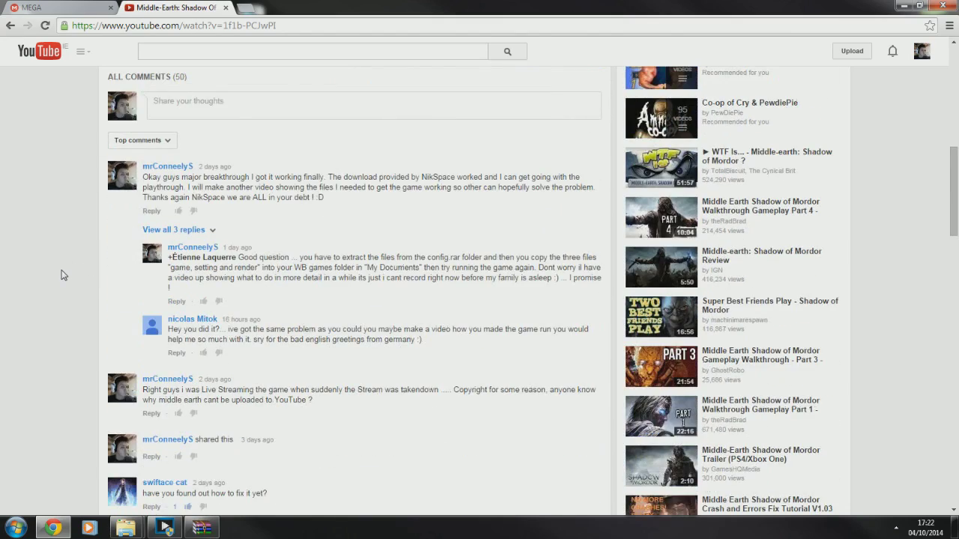
pyautogui.scroll(-15, 63, 275)
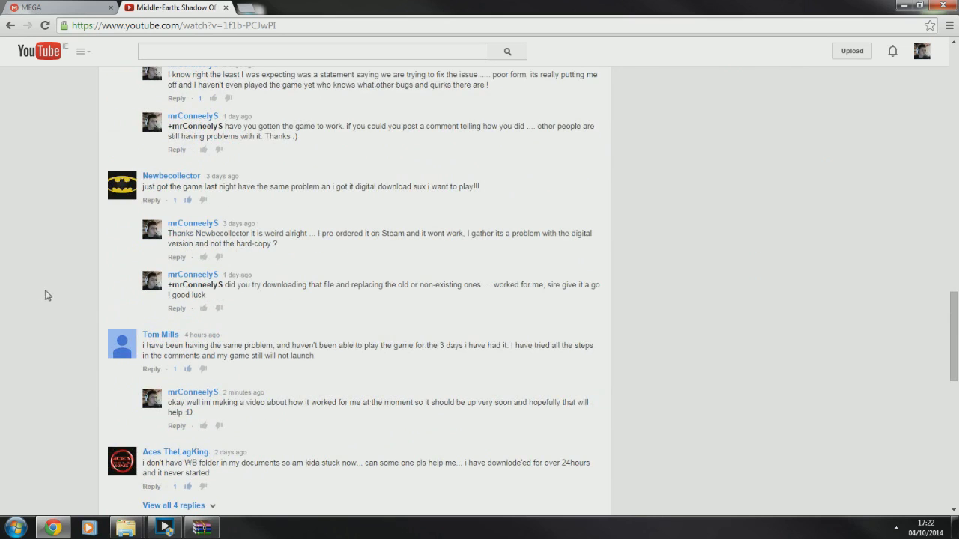
pyautogui.scroll(-2, 68, 285)
pyautogui.scroll(-2, 67, 279)
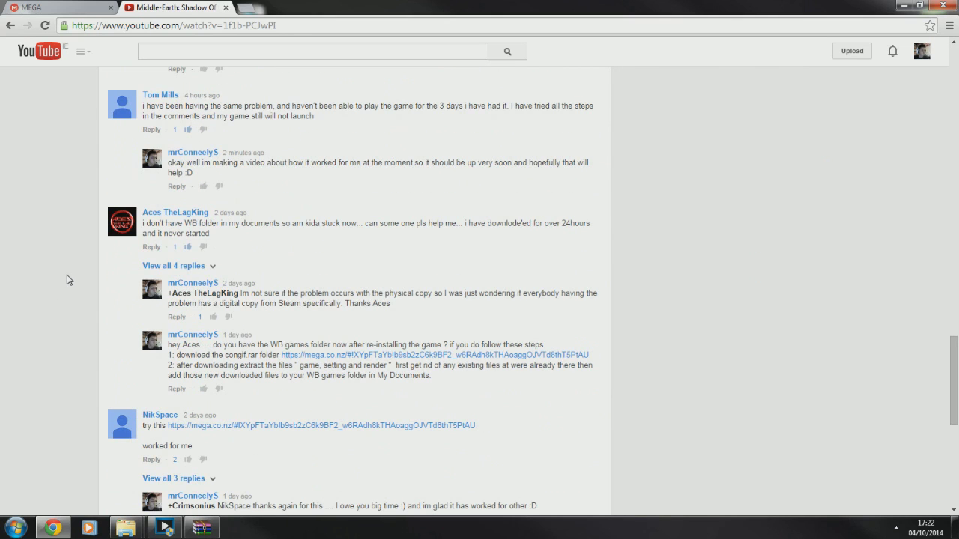
pyautogui.scroll(-1, 67, 279)
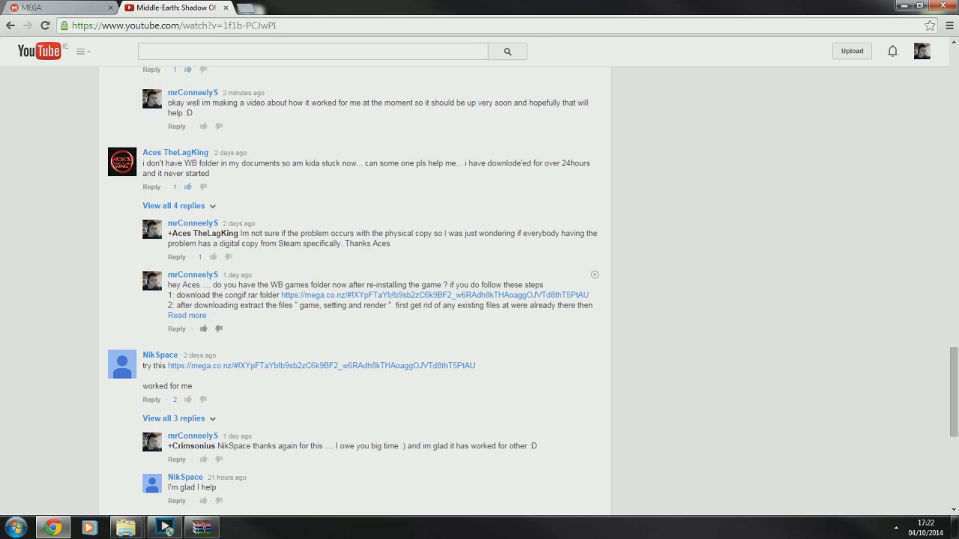
pyautogui.scroll(-5, 75, 290)
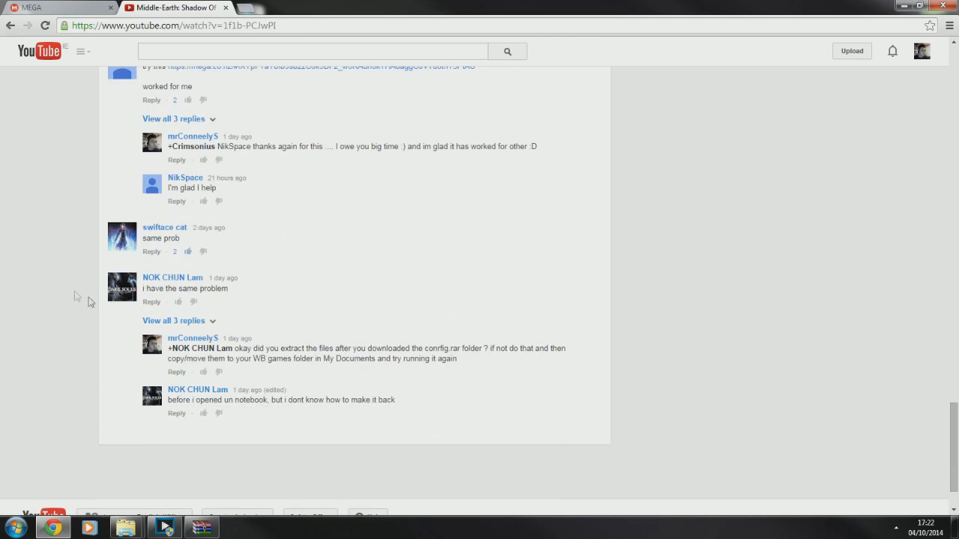
pyautogui.scroll(4, 66, 280)
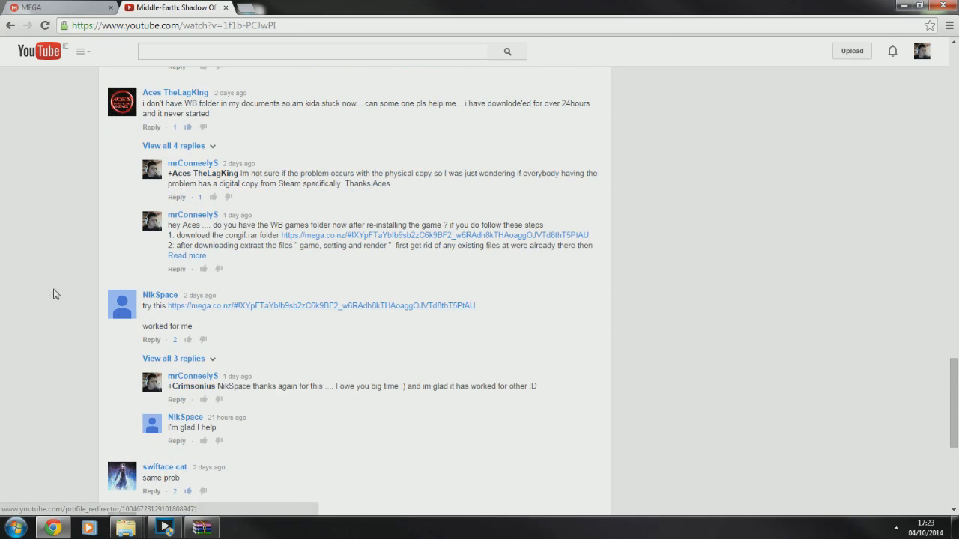
pyautogui.scroll(1, 67, 297)
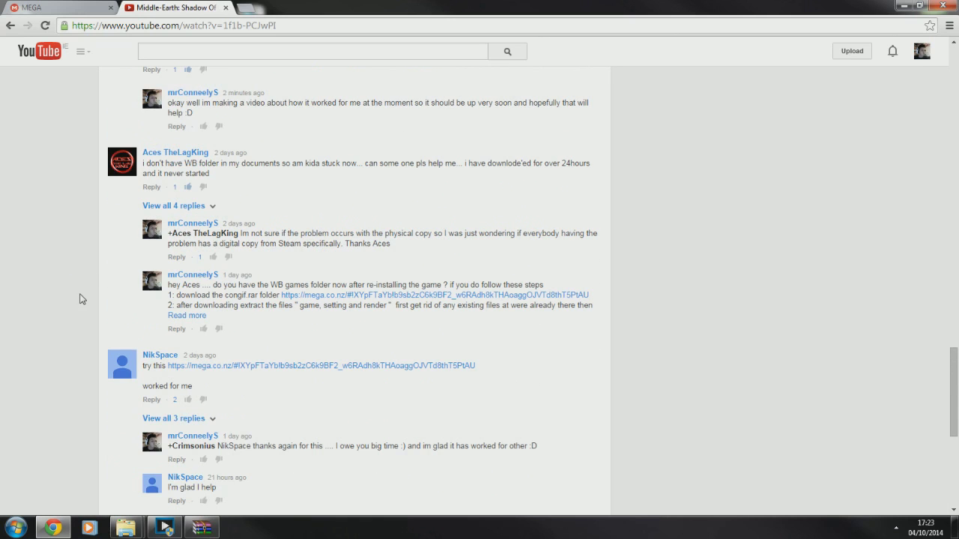
# View the MEGA download page for config.rar, and switch to WinRAR to show the archive's contents
pyautogui.click(363, 301)
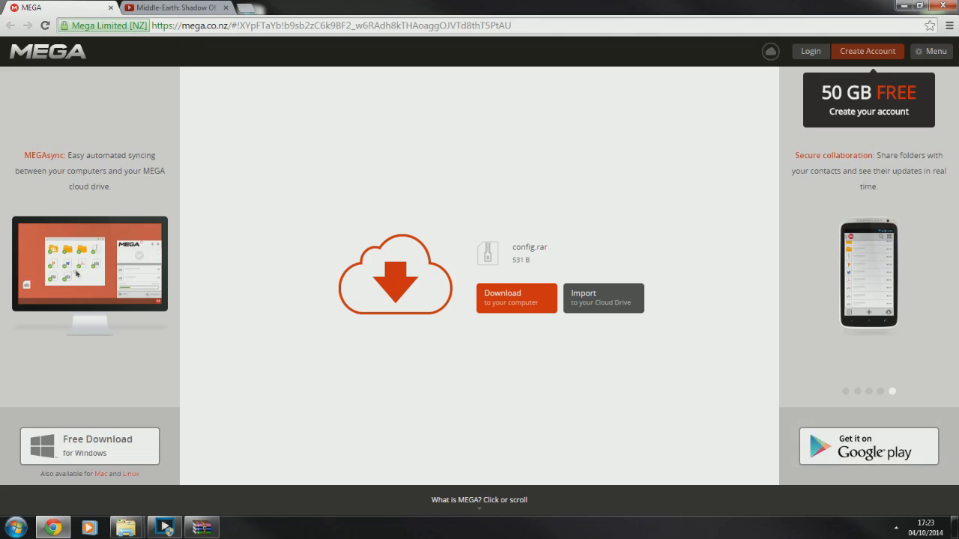
pyautogui.moveTo(204, 531)
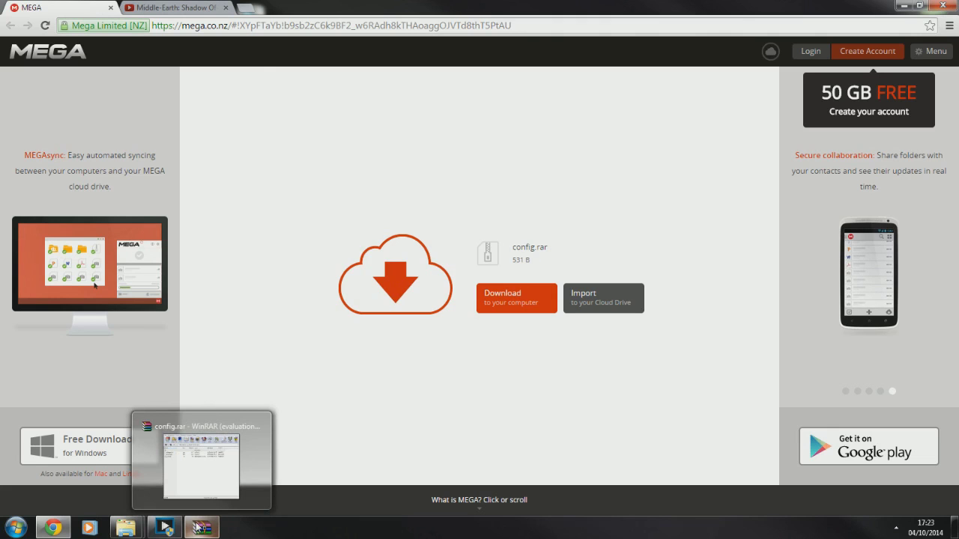
pyautogui.click(196, 528)
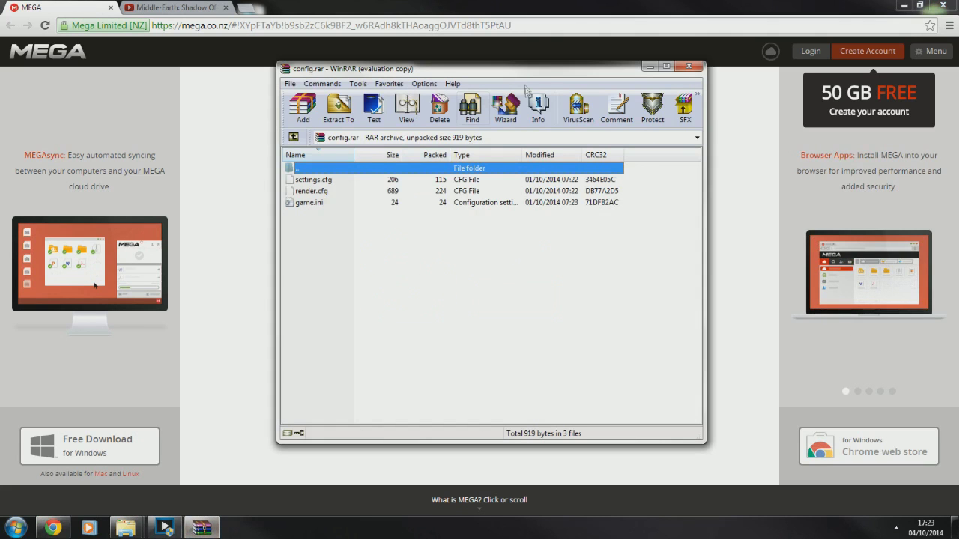
# Switch to the Libraries window in Windows Explorer and look through the Downloads folder
pyautogui.click(125, 527)
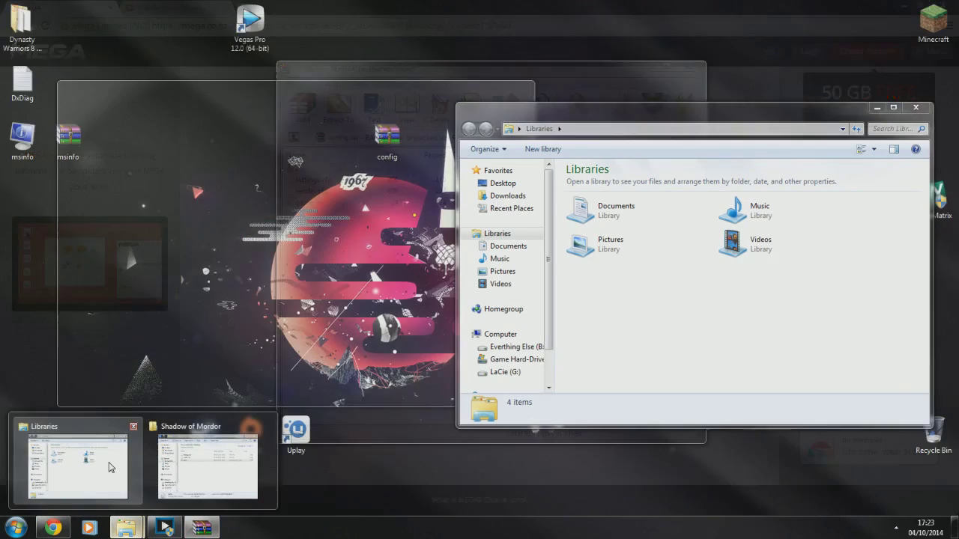
pyautogui.click(132, 464)
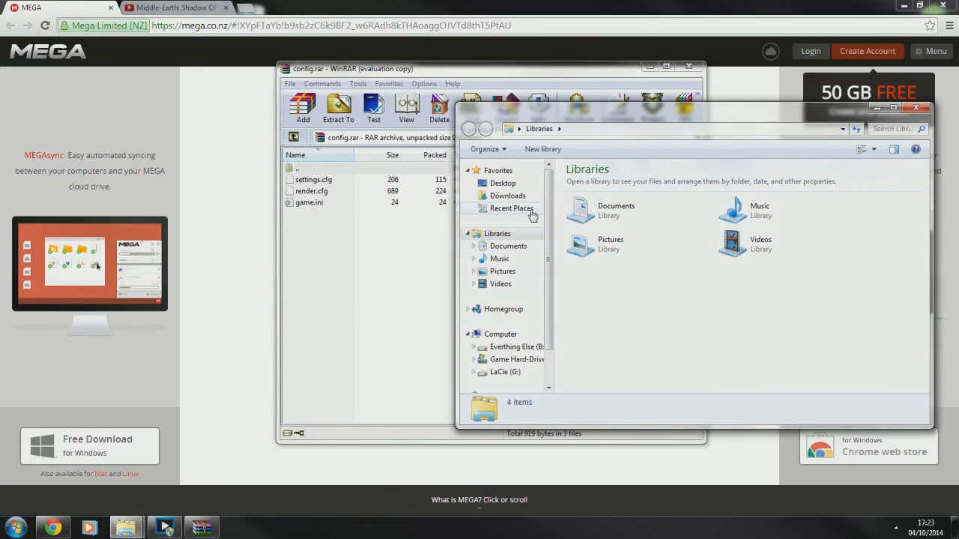
pyautogui.click(507, 195)
pyautogui.click(754, 235)
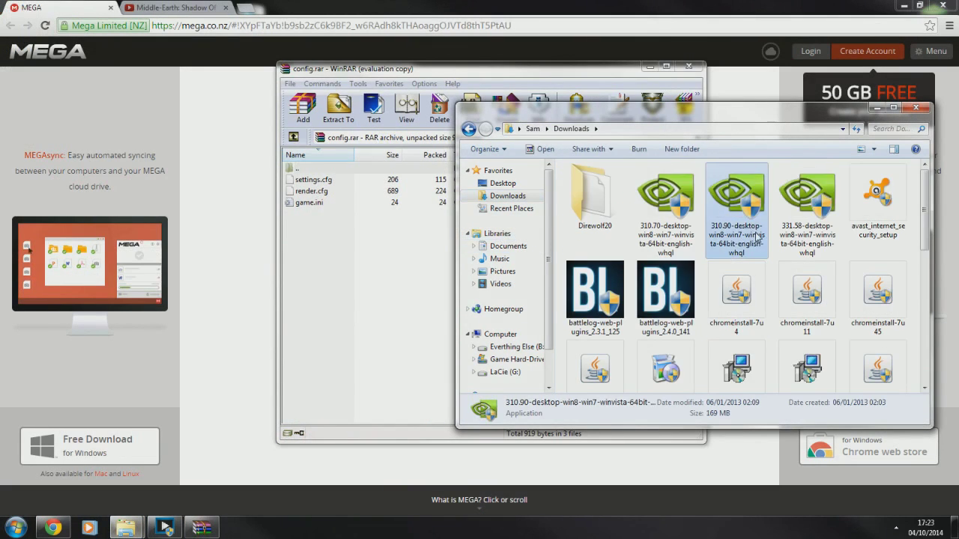
pyautogui.scroll(-5, 757, 237)
pyautogui.scroll(5, 756, 237)
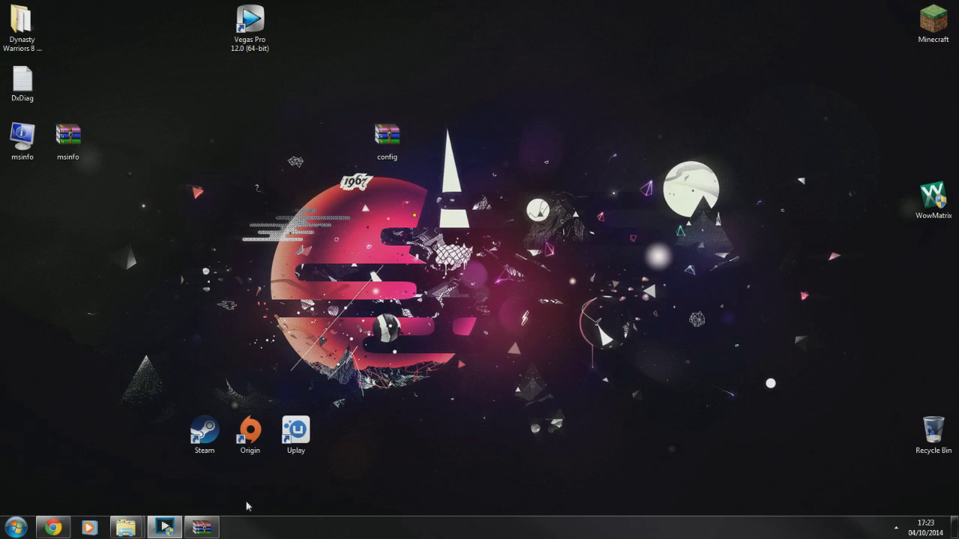
# Switch back to WinRAR, review settings.cfg, render.cfg and game.ini in config.rar, and minimize the archive window
pyautogui.click(202, 528)
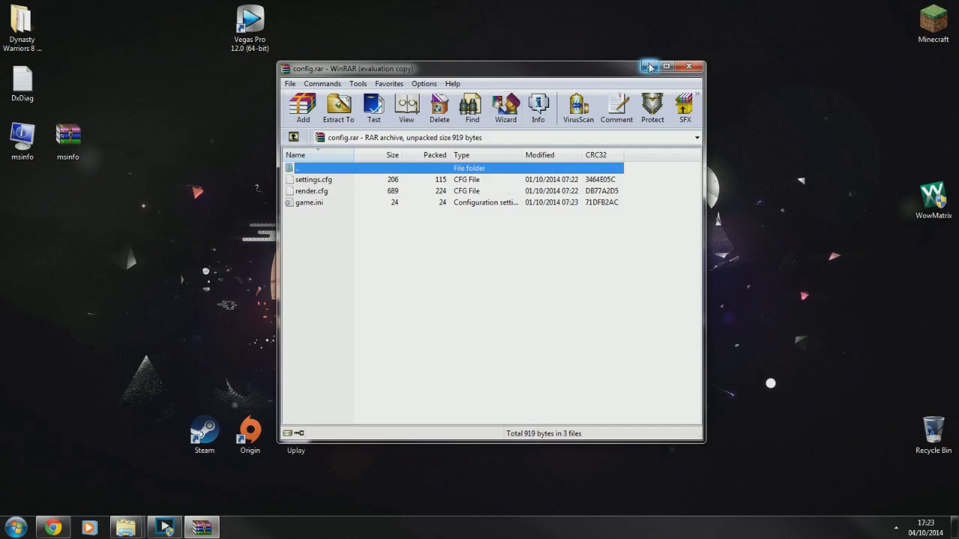
pyautogui.click(339, 181)
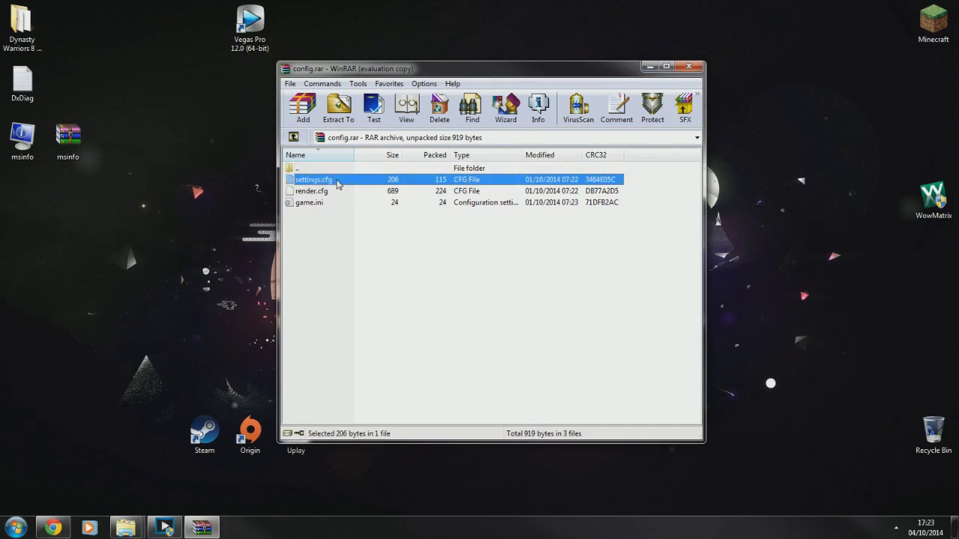
pyautogui.click(335, 192)
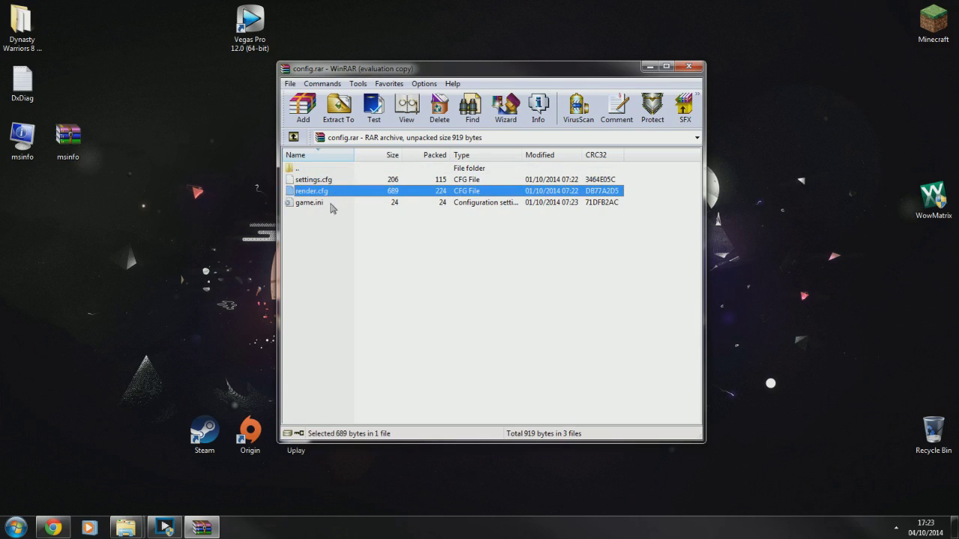
pyautogui.click(325, 204)
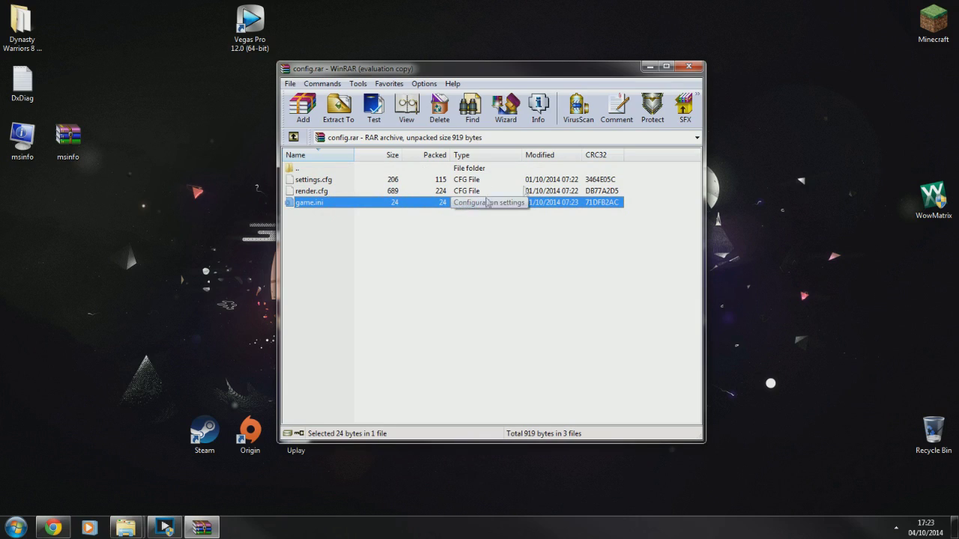
pyautogui.click(649, 66)
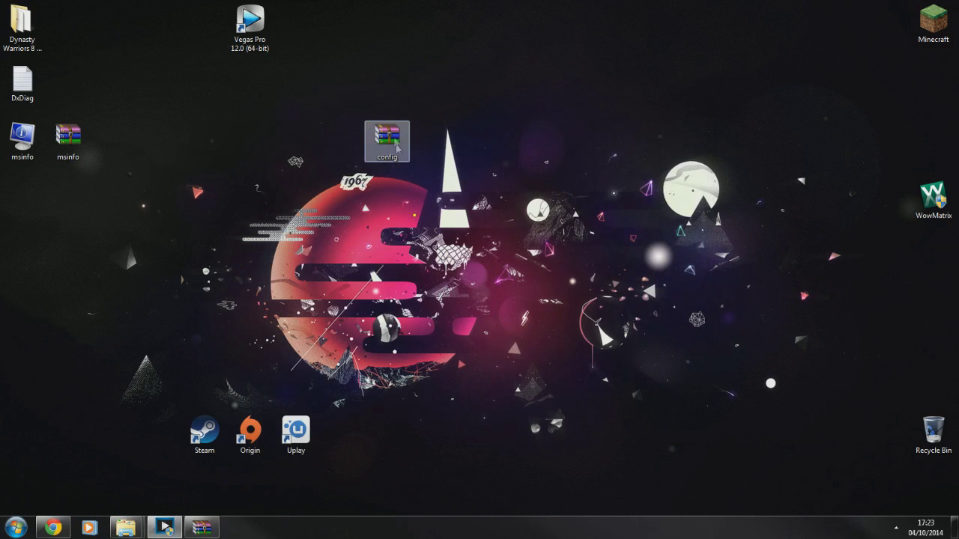
# Extract config.rar directly onto the desktop and move the three extracted files to the free area beside the archive
pyautogui.click(394, 143)
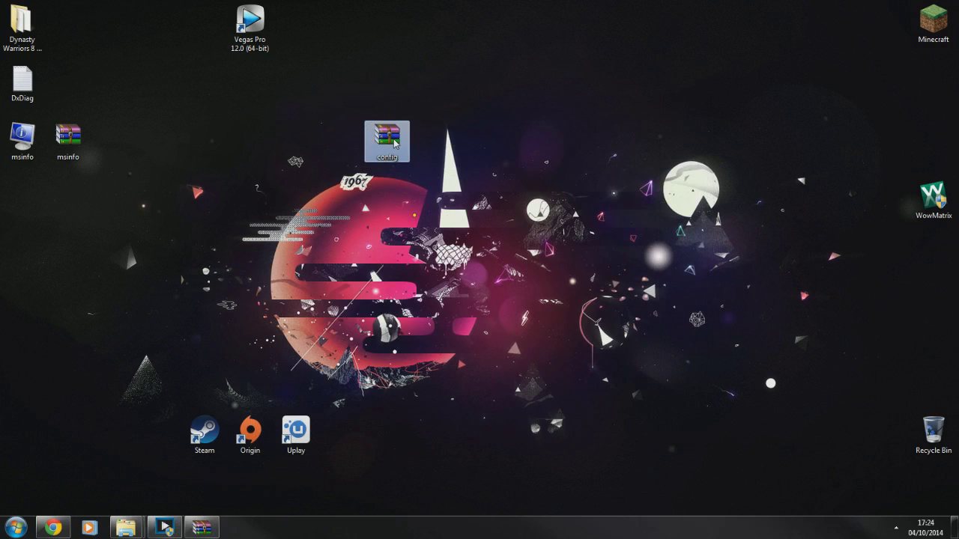
pyautogui.rightClick(395, 144)
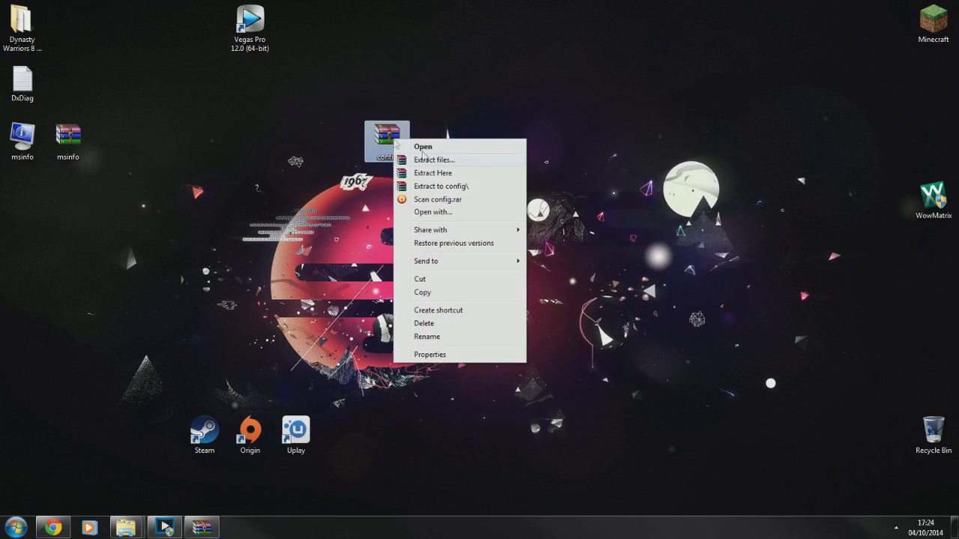
pyautogui.click(453, 174)
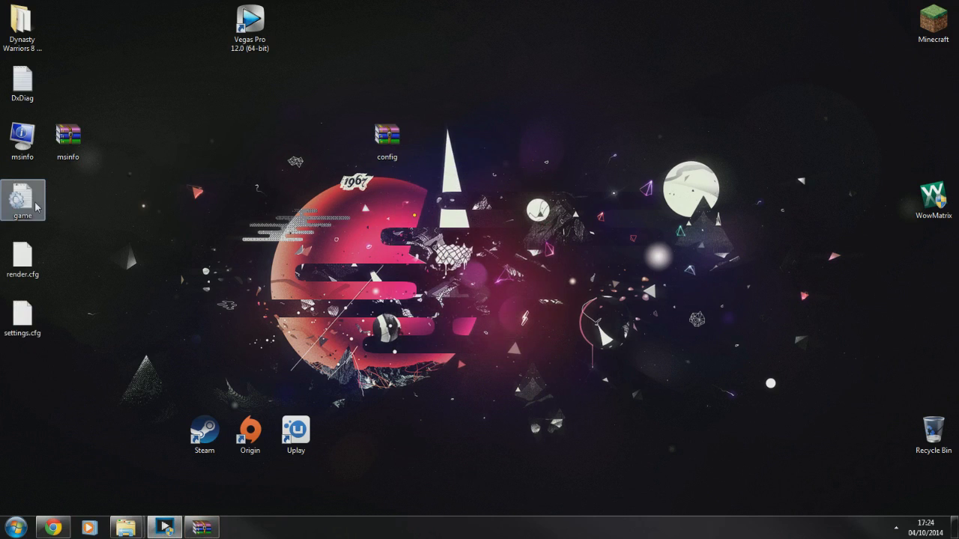
pyautogui.moveTo(36, 207); pyautogui.dragTo(569, 262)
pyautogui.click(439, 161)
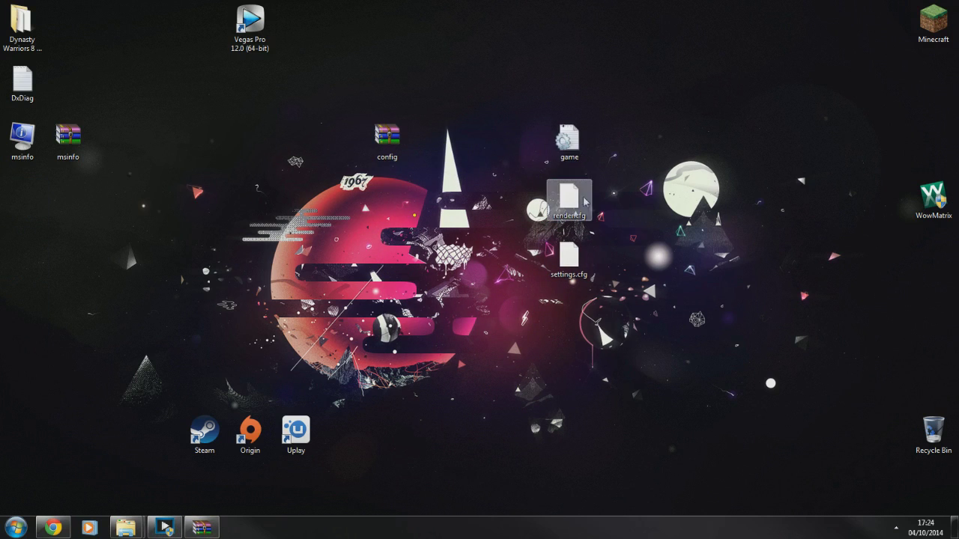
# Go through the extracted game, render.cfg and settings.cfg files on the desktop, leaving none of them selected
pyautogui.click(574, 152)
pyautogui.click(633, 179)
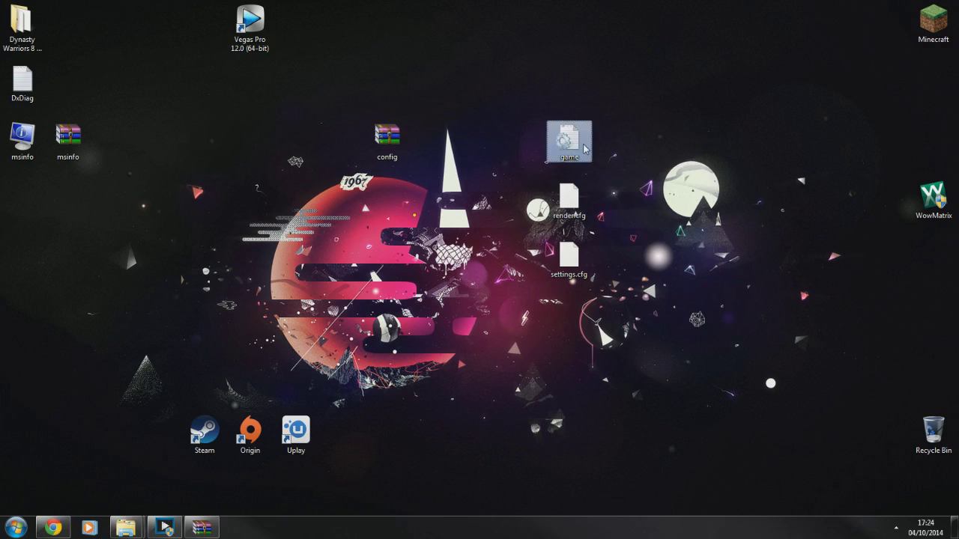
pyautogui.click(582, 215)
pyautogui.click(569, 258)
pyautogui.click(540, 292)
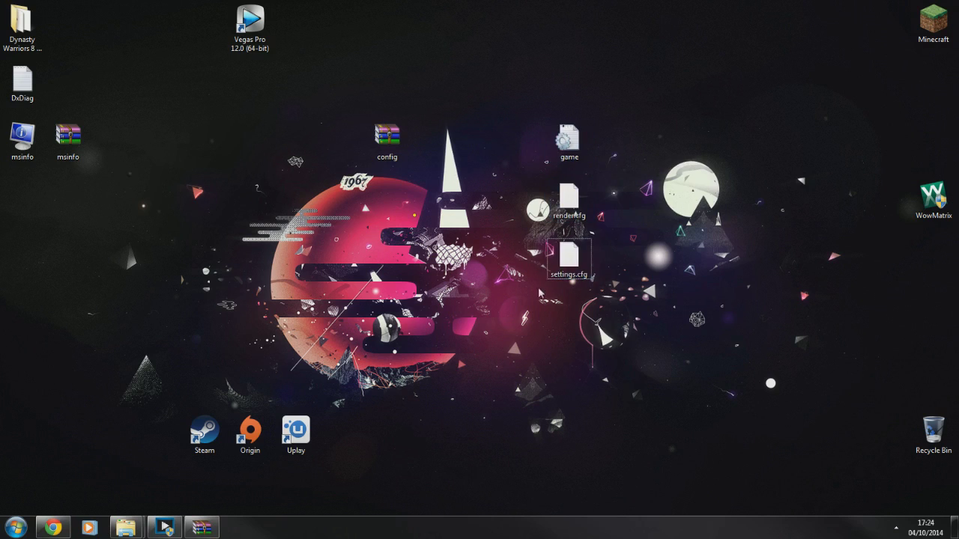
pyautogui.moveTo(638, 99); pyautogui.dragTo(494, 310)
pyautogui.click(494, 310)
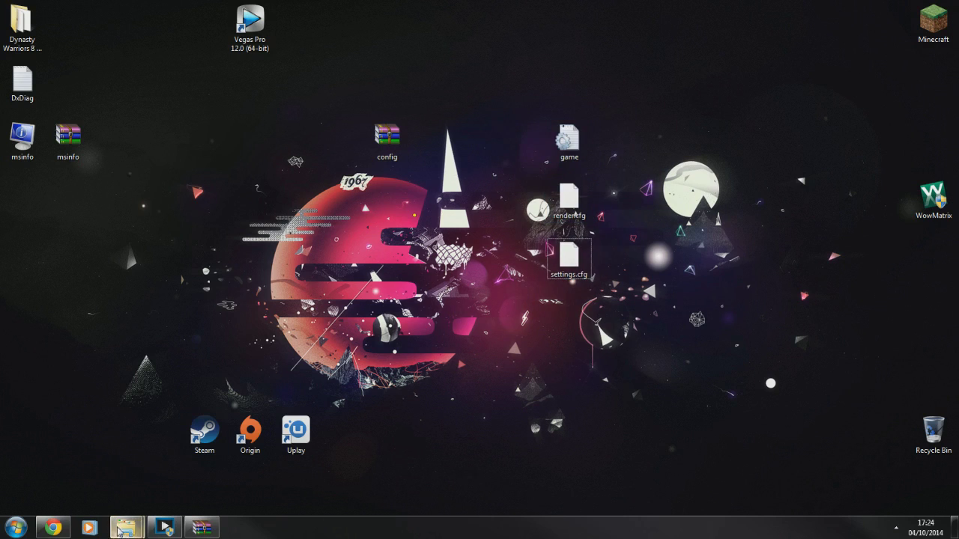
# Close the Downloads window and bring up the Shadow of Mordor folder window
pyautogui.moveTo(125, 527)
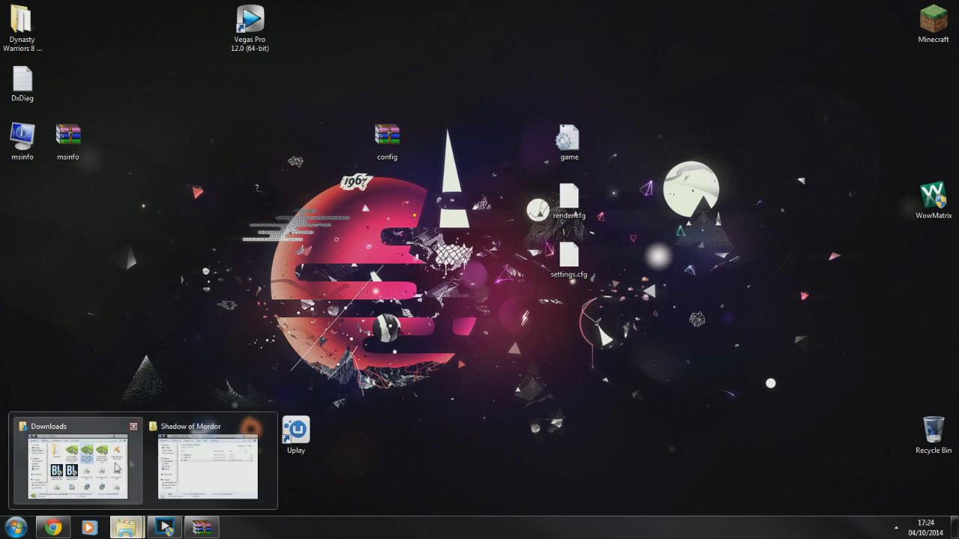
pyautogui.click(134, 427)
pyautogui.click(182, 424)
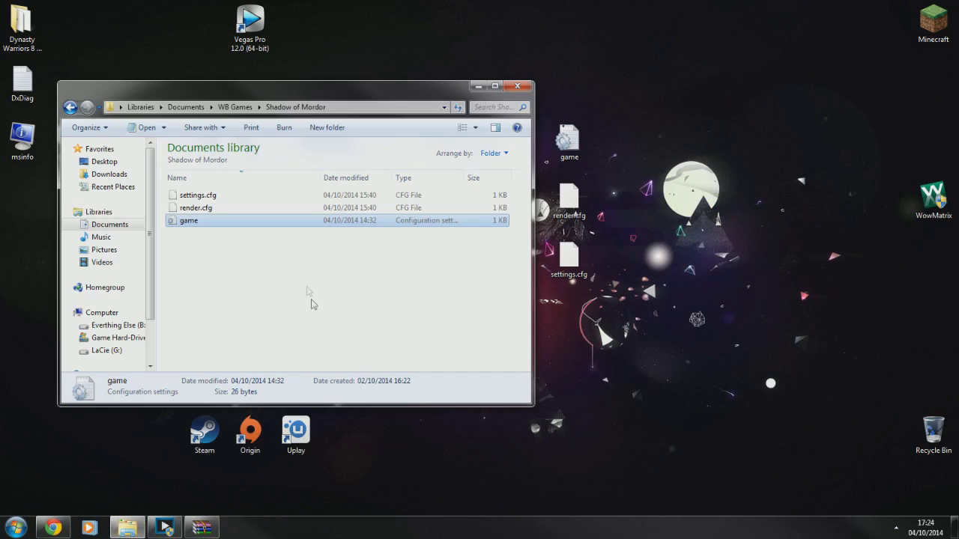
# Navigate from the Documents library through WB Games into the Shadow of Mordor folder, and return to WB Games
pyautogui.click(116, 228)
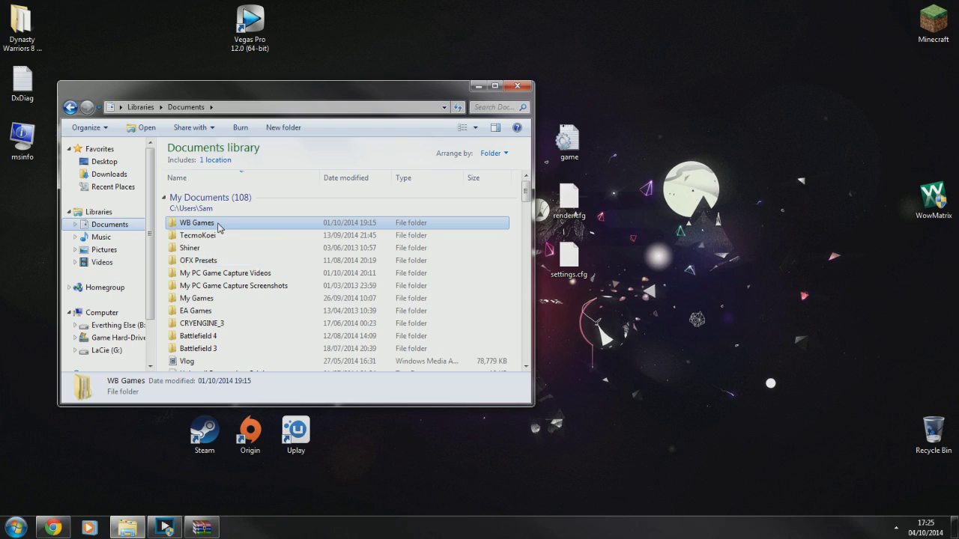
pyautogui.doubleClick(218, 223)
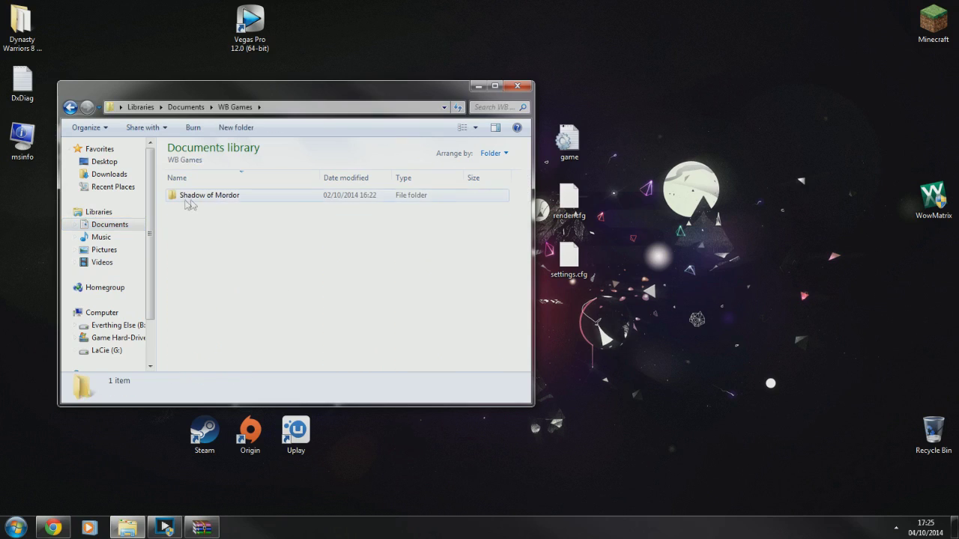
pyautogui.press('BackSpace')
pyautogui.doubleClick(218, 224)
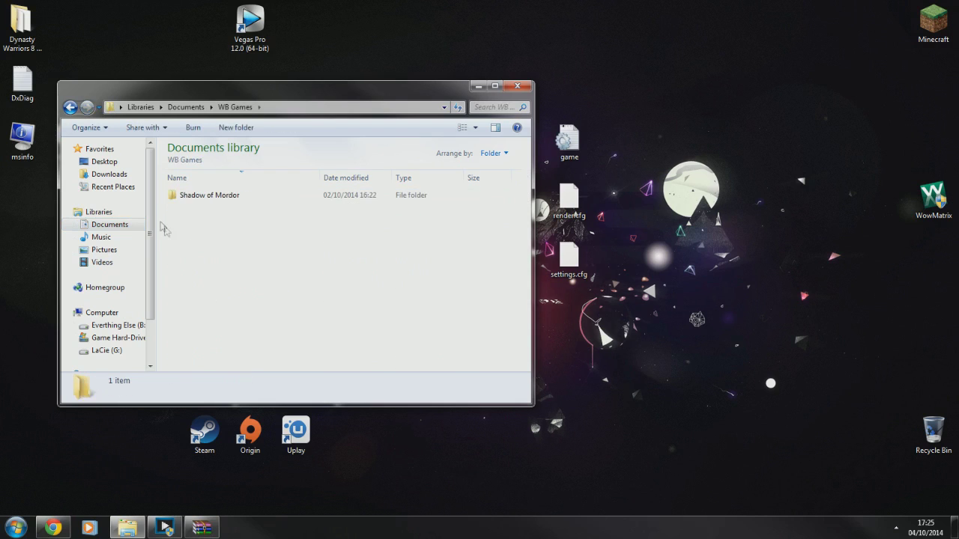
pyautogui.doubleClick(228, 198)
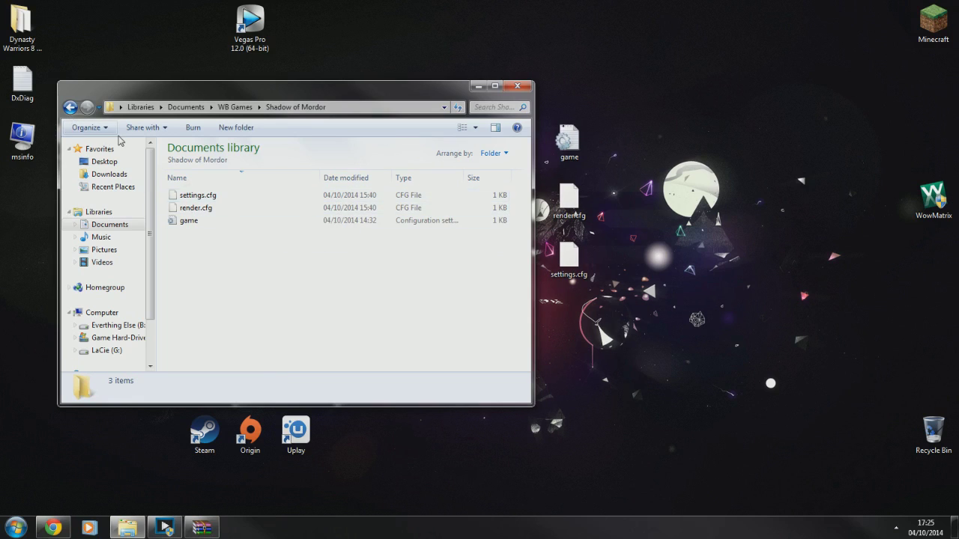
pyautogui.click(71, 110)
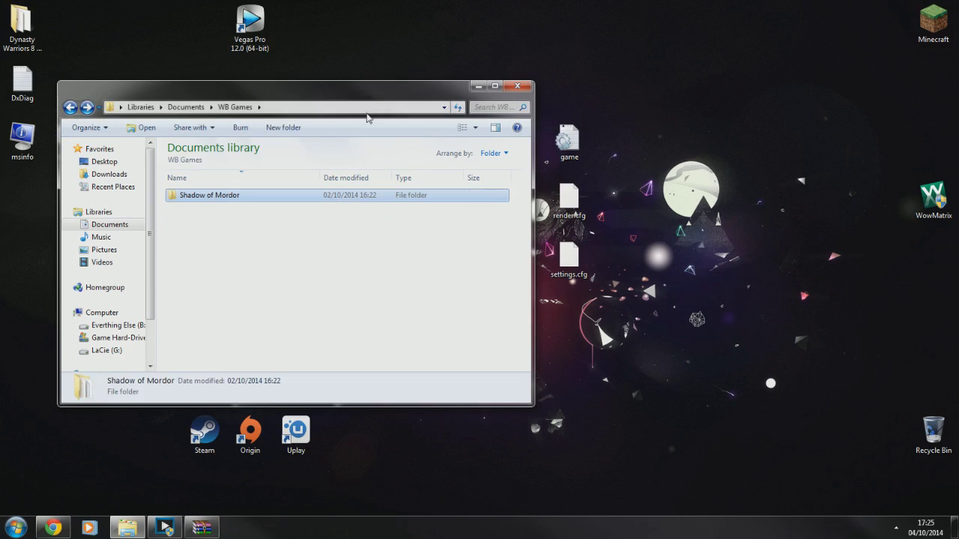
# Copy the game, render.cfg and settings.cfg files from the desktop into the Shadow of Mordor folder and close the folder window
pyautogui.doubleClick(232, 195)
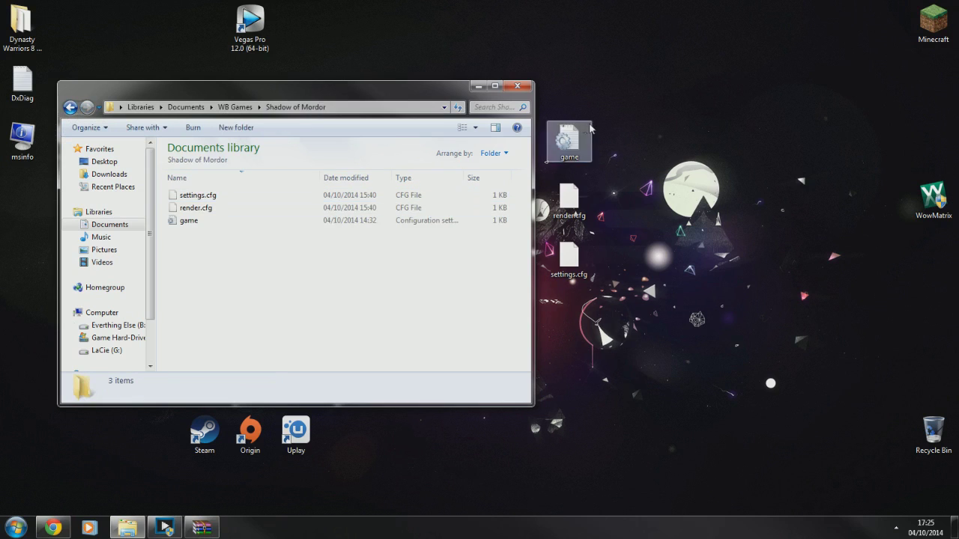
pyautogui.moveTo(608, 101); pyautogui.dragTo(554, 313)
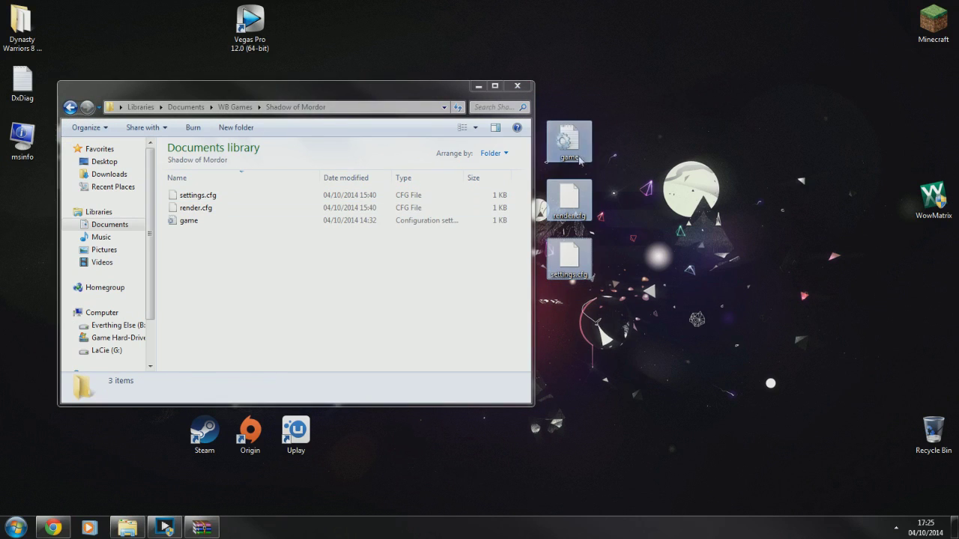
pyautogui.rightClick(581, 154)
pyautogui.click(609, 279)
pyautogui.rightClick(188, 285)
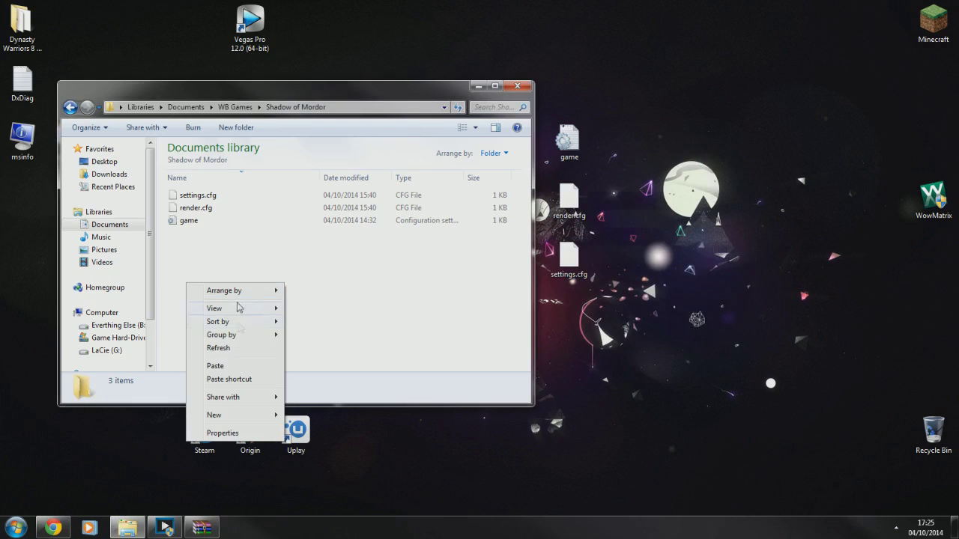
pyautogui.click(233, 367)
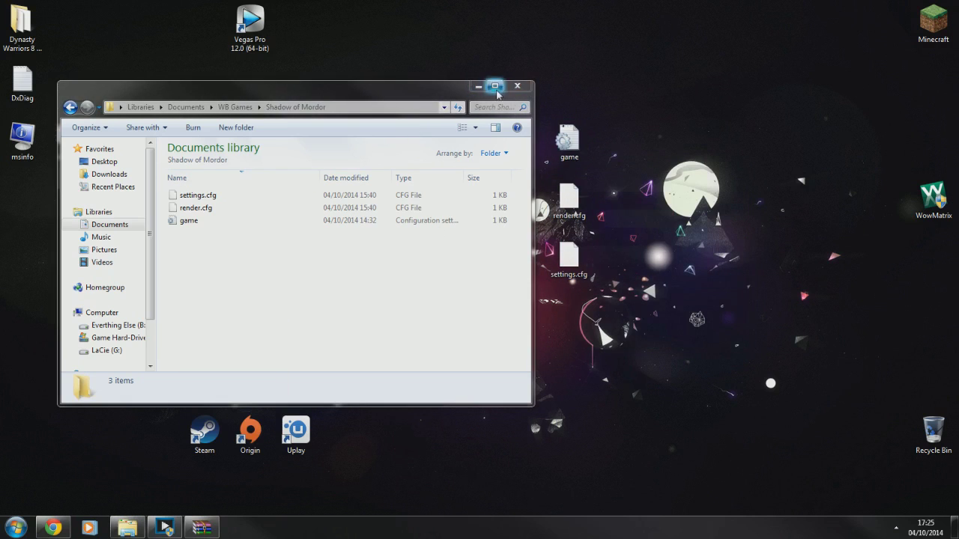
pyautogui.click(518, 87)
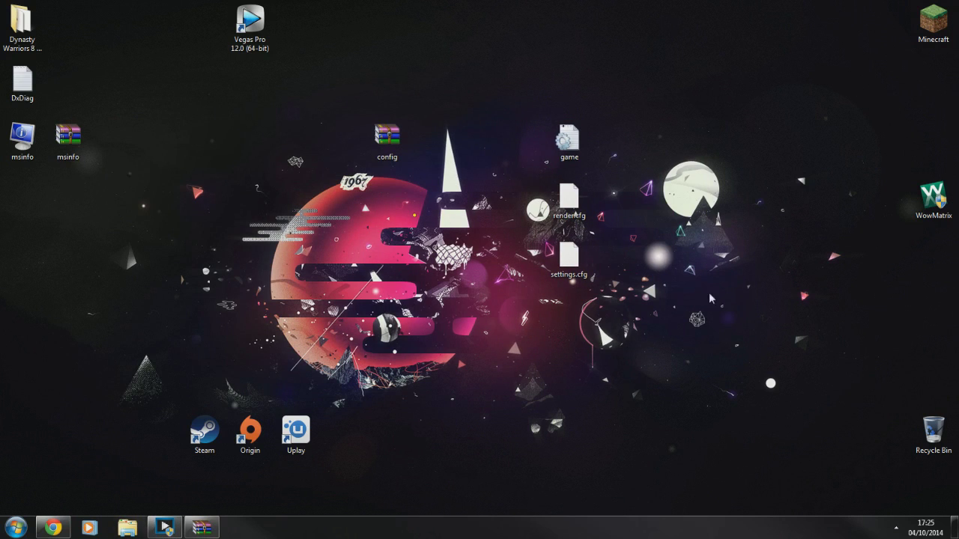
# Switch to the Steam library to view the Middle-earth: Shadow of Mordor page, and close the library window
pyautogui.click(895, 527)
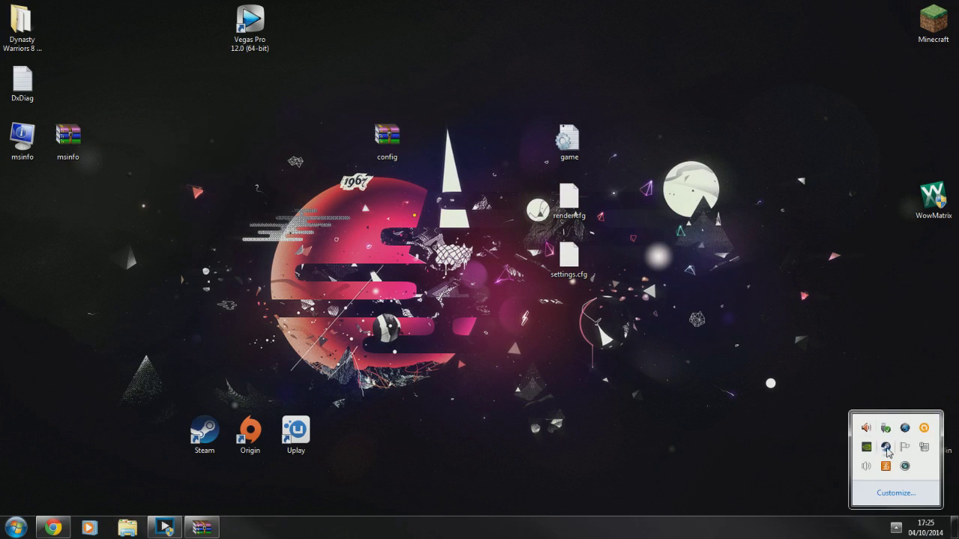
pyautogui.rightClick(886, 448)
pyautogui.click(787, 317)
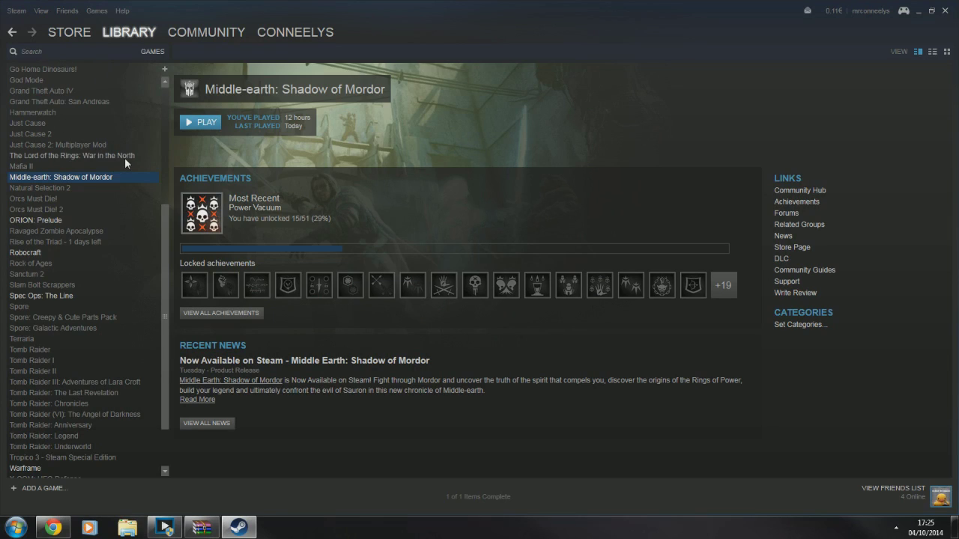
pyautogui.click(946, 12)
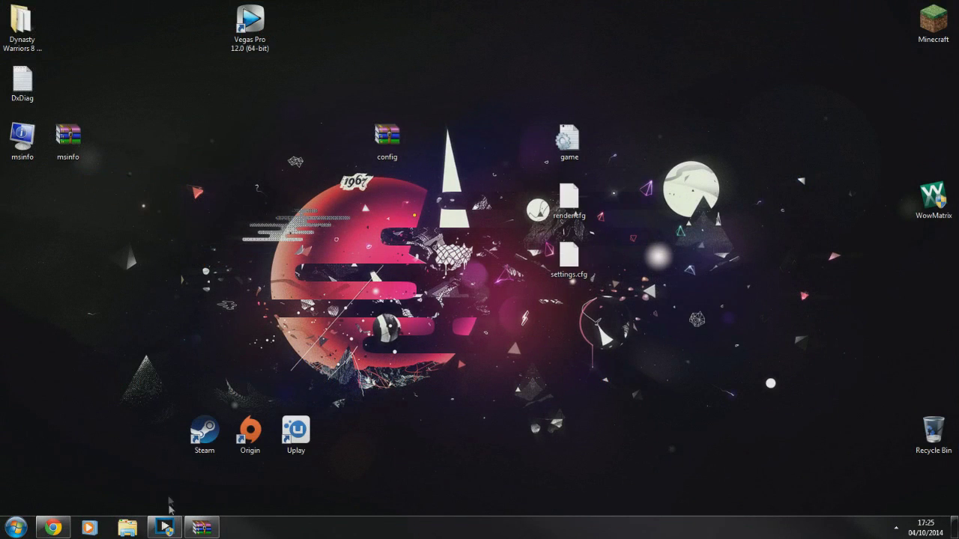
# Clear the config.rar archive window off the desktop and extract config.rar directly there once more
pyautogui.click(68, 528)
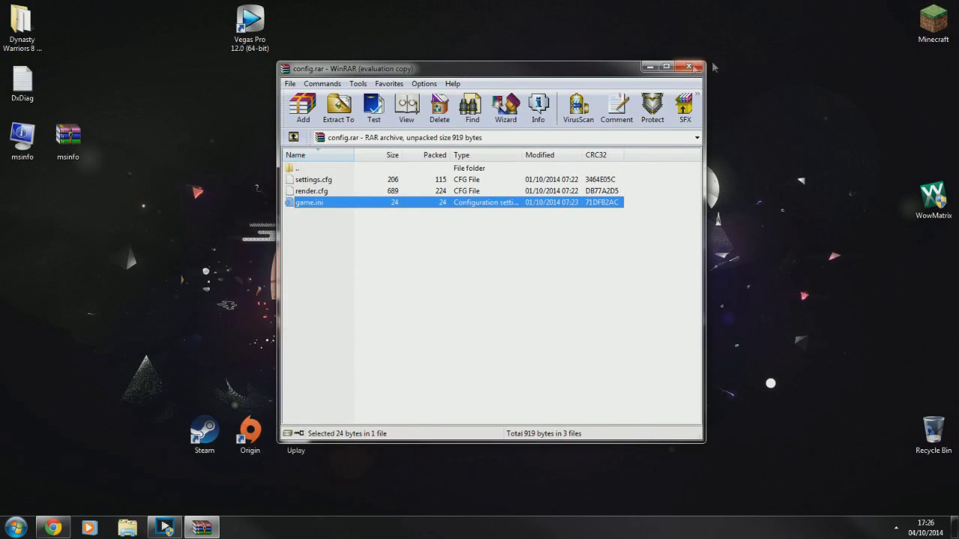
pyautogui.click(695, 67)
pyautogui.rightClick(384, 141)
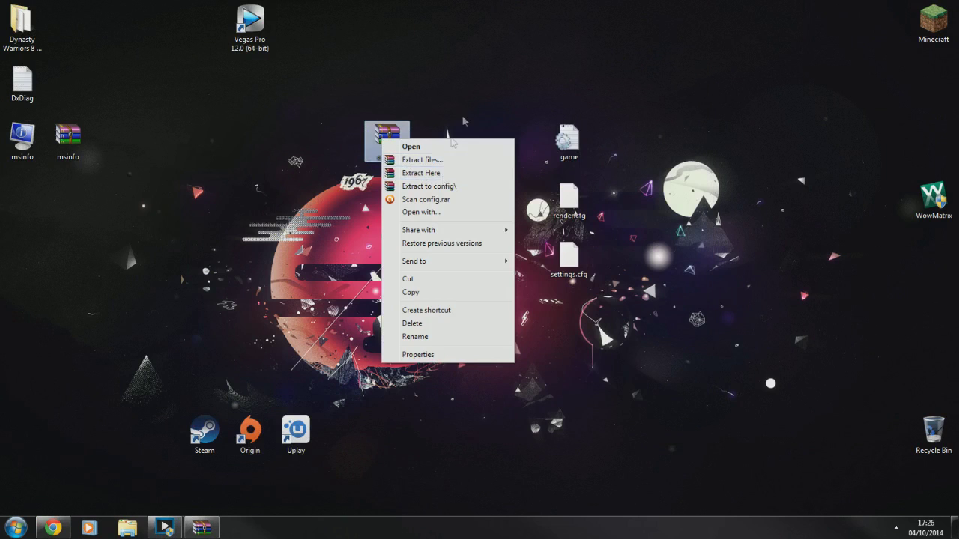
pyautogui.click(444, 173)
pyautogui.moveTo(512, 97); pyautogui.dragTo(480, 360)
# Review the config.rar archive and the Shadow of Mordor folder under Documents, WB Games, and close both windows
pyautogui.click(201, 528)
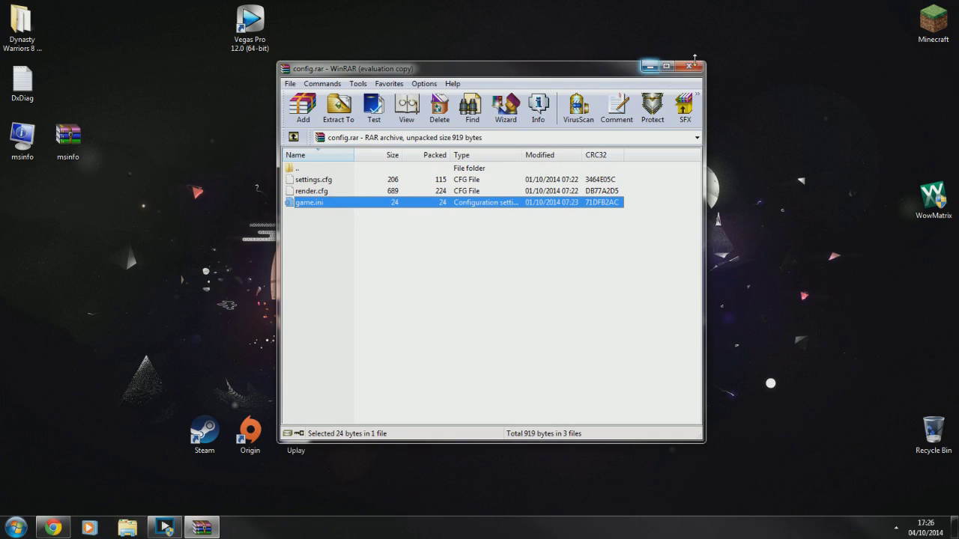
pyautogui.click(129, 528)
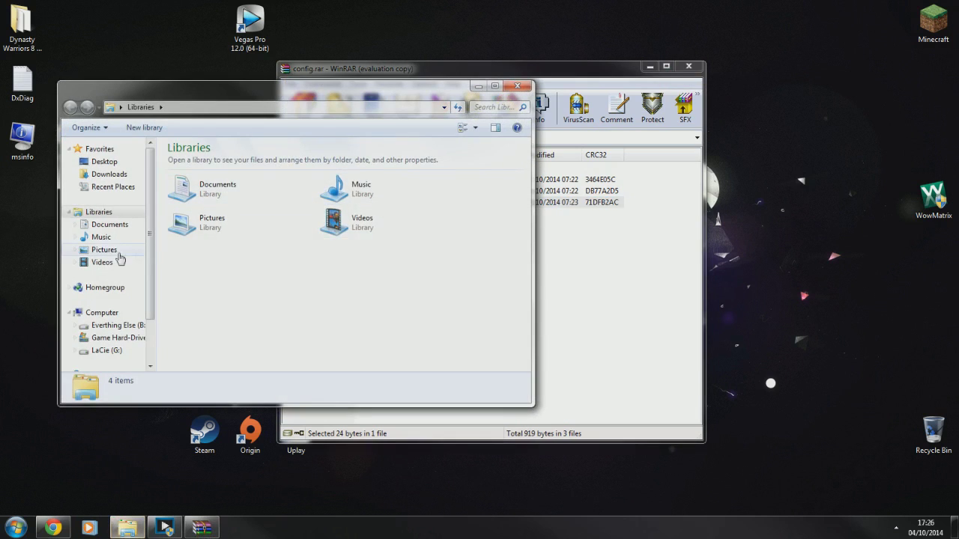
pyautogui.click(109, 224)
pyautogui.doubleClick(225, 223)
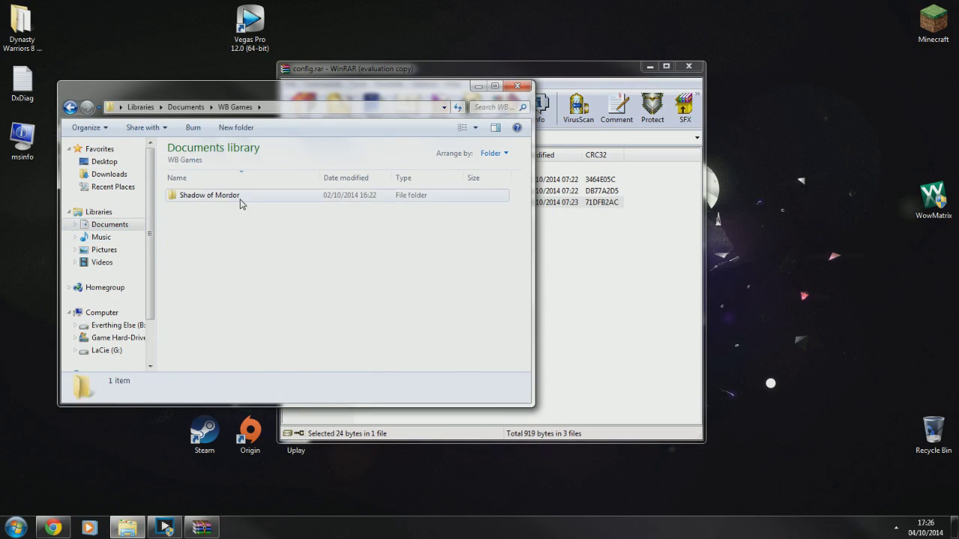
pyautogui.doubleClick(239, 197)
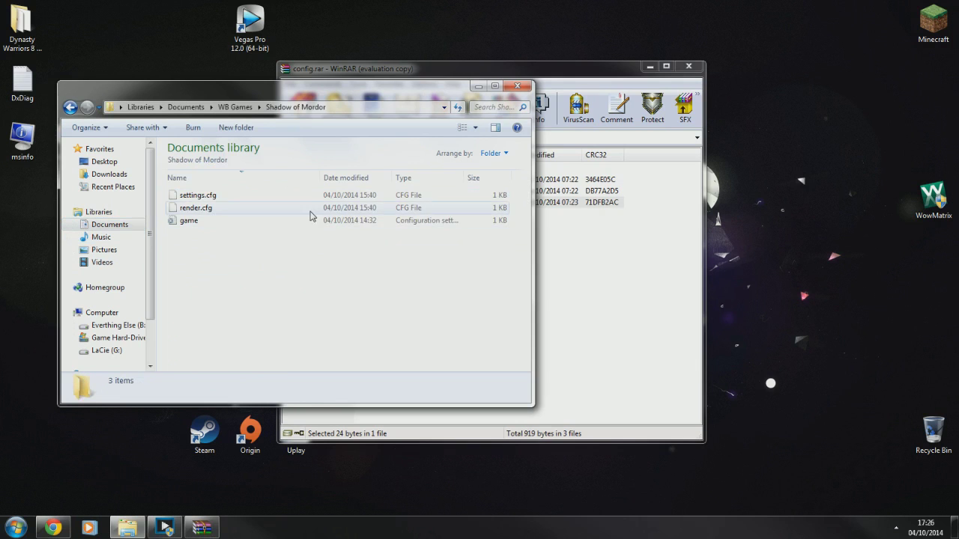
pyautogui.click(478, 88)
pyautogui.hotkey('alt', 'F4')
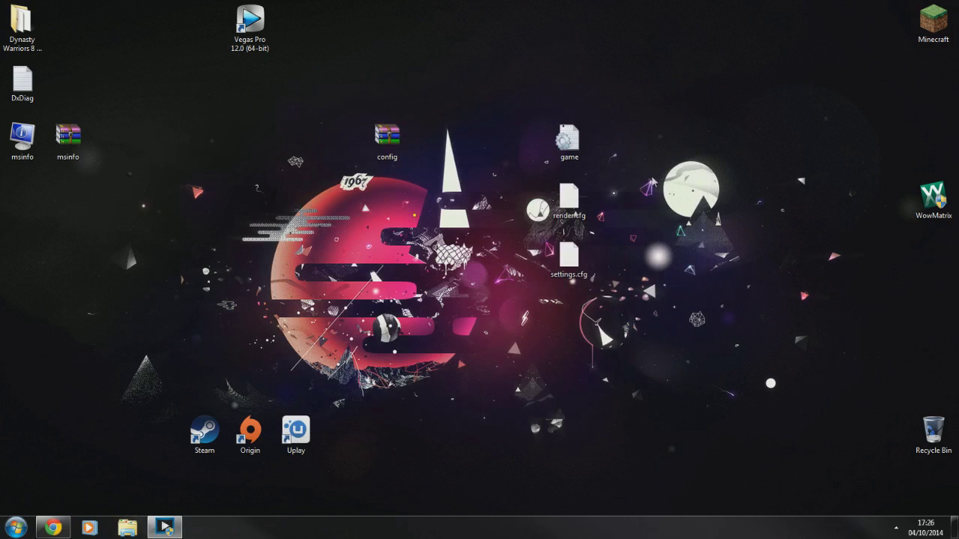